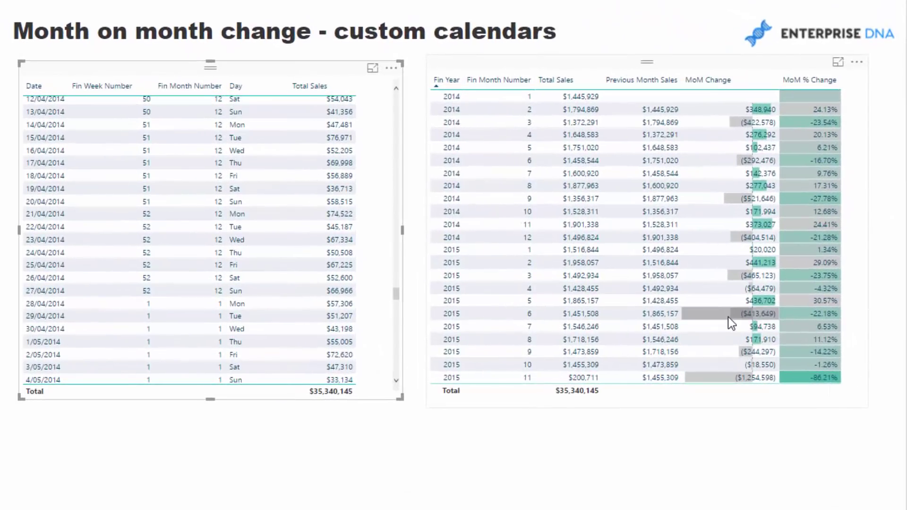
{"action": "mouse_move", "coordinate": [545, 335]}
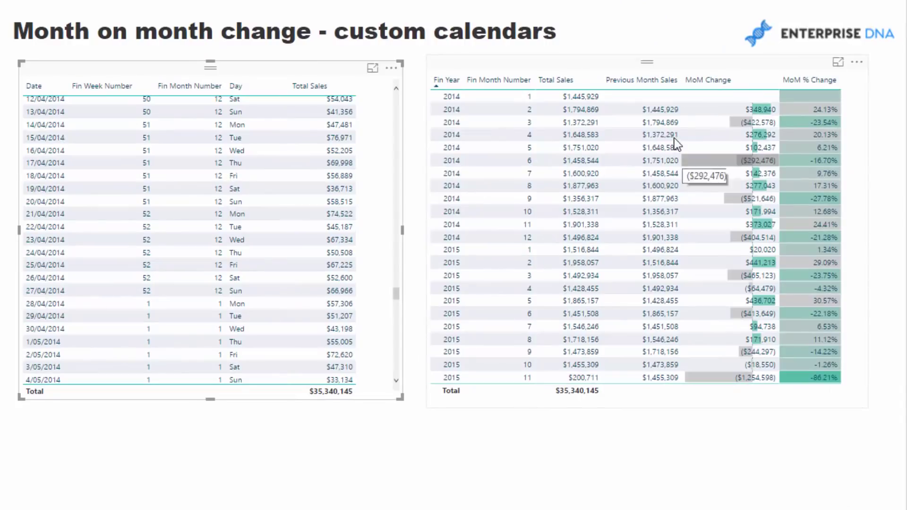
{"action": "mouse_move", "coordinate": [673, 137]}
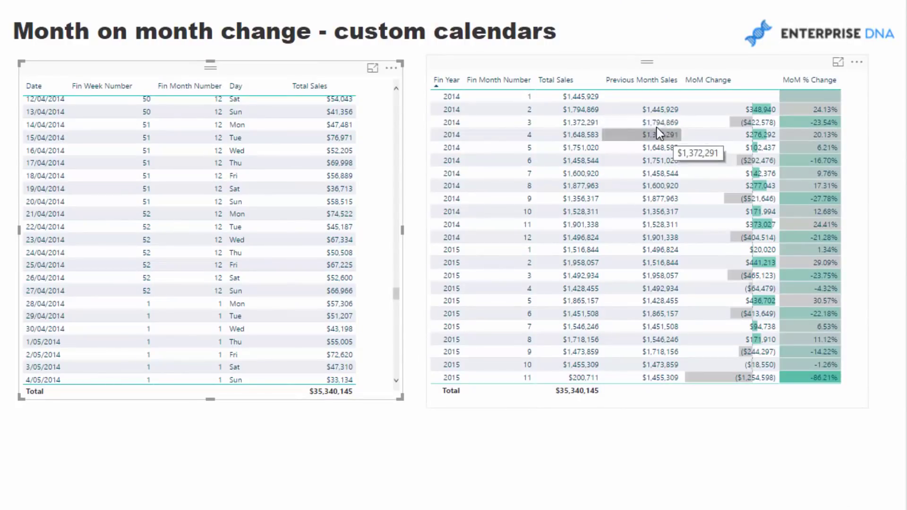
{"action": "left_click_drag", "start_coordinate": [670, 69], "coordinate": [671, 66]}
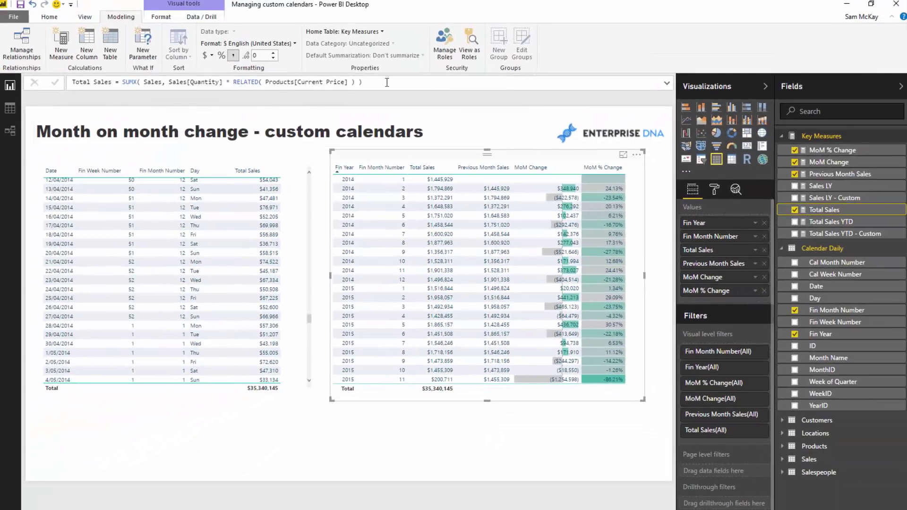
{"action": "left_click_drag", "start_coordinate": [383, 86], "coordinate": [96, 83]}
{"action": "left_click_drag", "start_coordinate": [146, 127], "coordinate": [116, 131]}
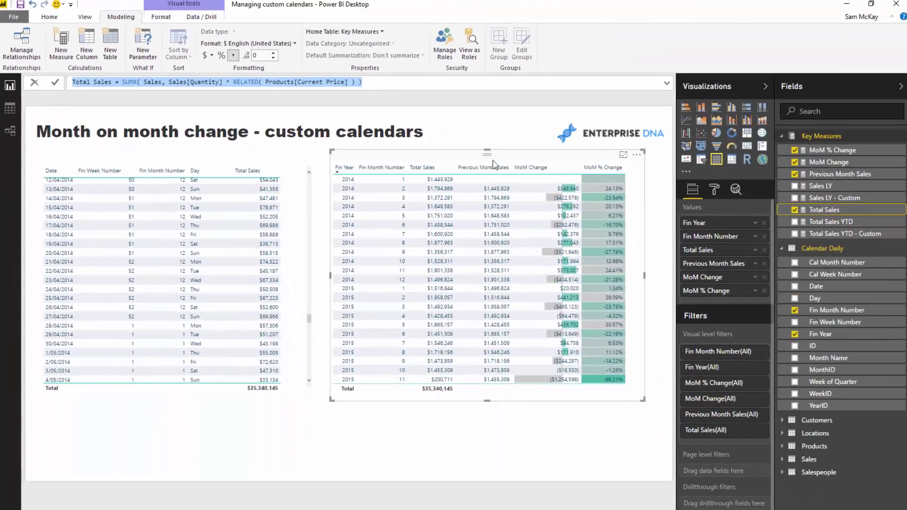
{"action": "left_click", "coordinate": [826, 214]}
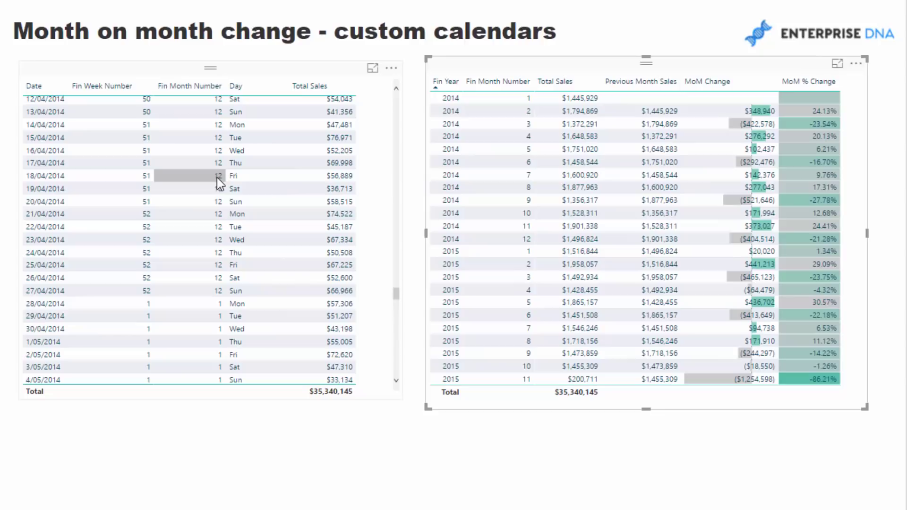
{"action": "left_click", "coordinate": [258, 72]}
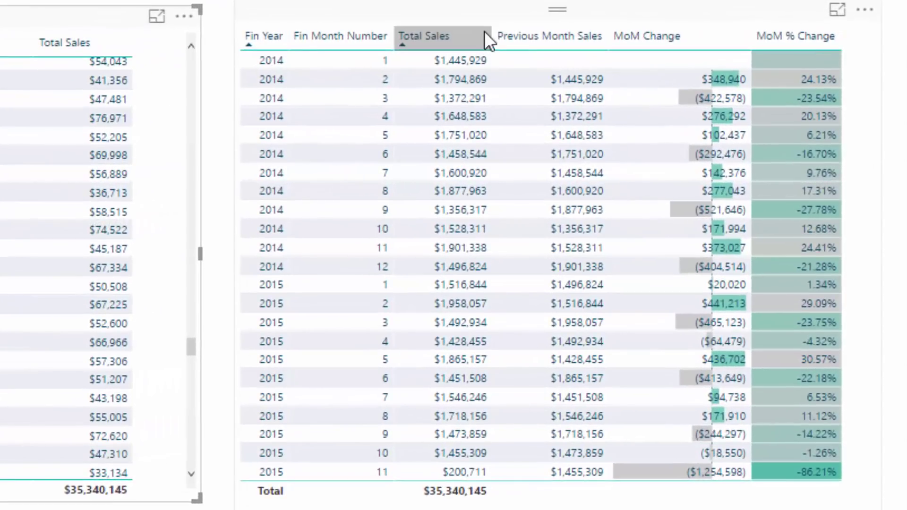
{"action": "left_click", "coordinate": [503, 18]}
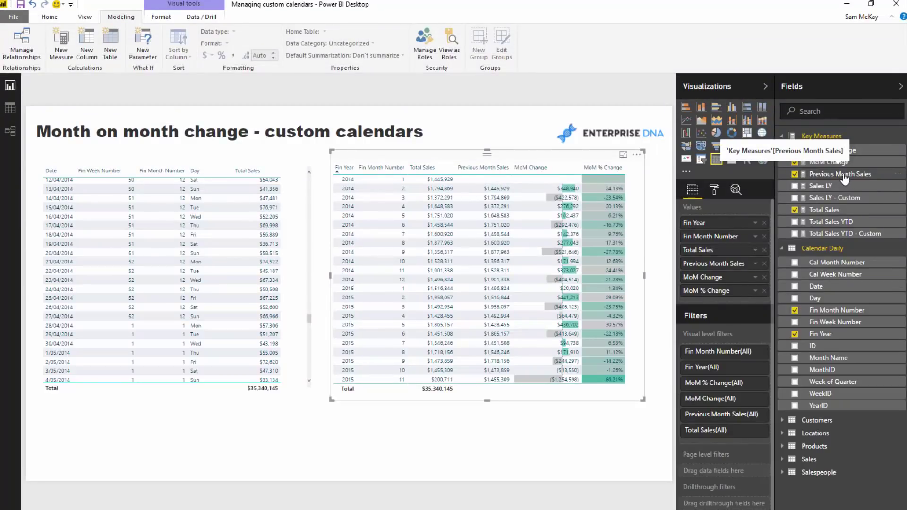
Show the Previous Month Sales DAX and highlight the CurrentMonth SELECTEDVALUE definition
{"action": "left_click", "coordinate": [841, 175]}
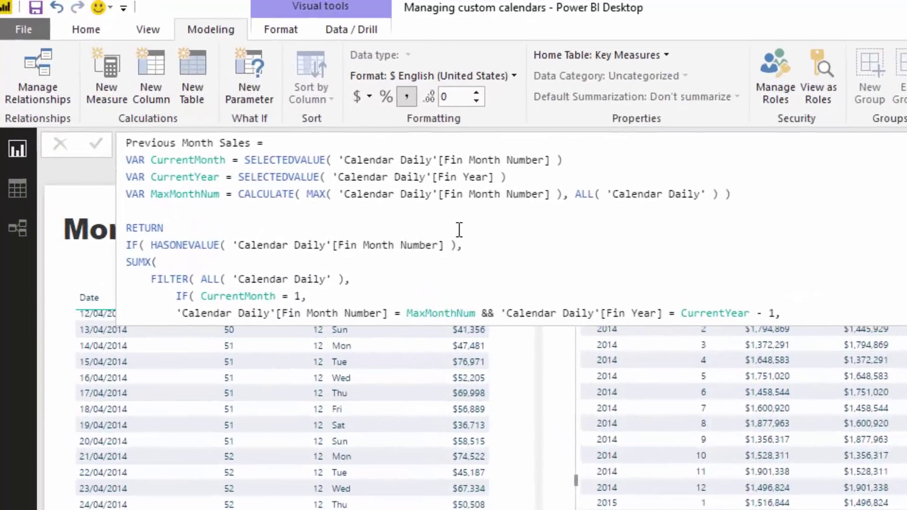
{"action": "scroll", "coordinate": [341, 170], "scroll_direction": "down", "scroll_amount": 1}
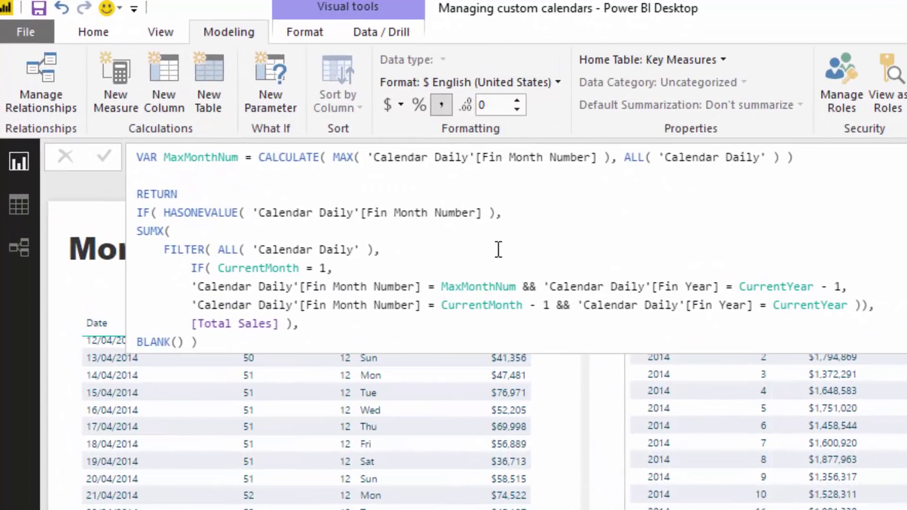
{"action": "scroll", "coordinate": [499, 249], "scroll_direction": "up", "scroll_amount": 1}
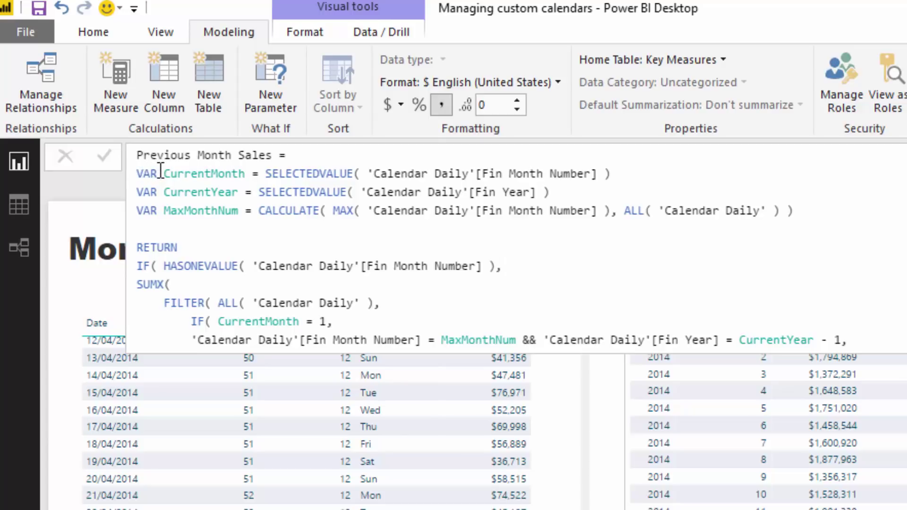
{"action": "left_click_drag", "start_coordinate": [164, 173], "coordinate": [632, 172]}
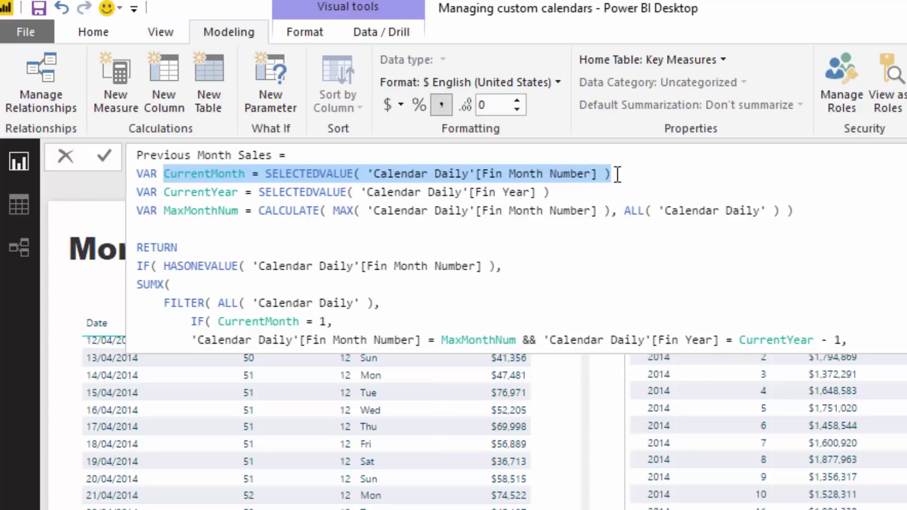
{"action": "left_click", "coordinate": [623, 173]}
{"action": "left_click_drag", "start_coordinate": [611, 174], "coordinate": [266, 174]}
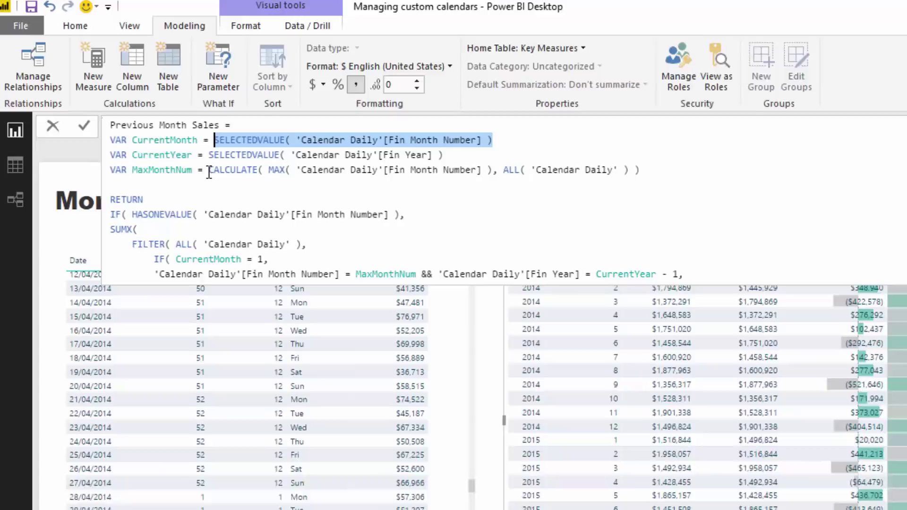
{"action": "left_click", "coordinate": [171, 141]}
{"action": "left_click_drag", "start_coordinate": [261, 215], "coordinate": [794, 219]}
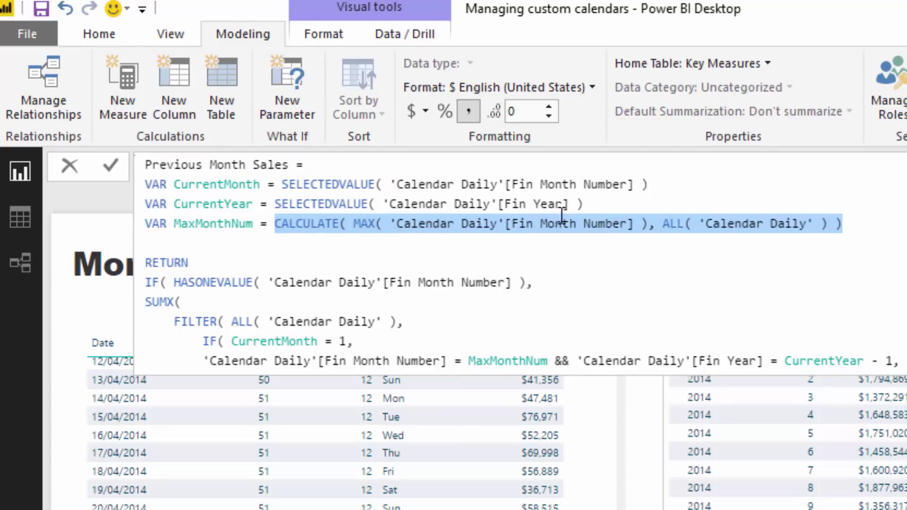
{"action": "left_click", "coordinate": [353, 222]}
{"action": "left_click_drag", "start_coordinate": [353, 223], "coordinate": [641, 225]}
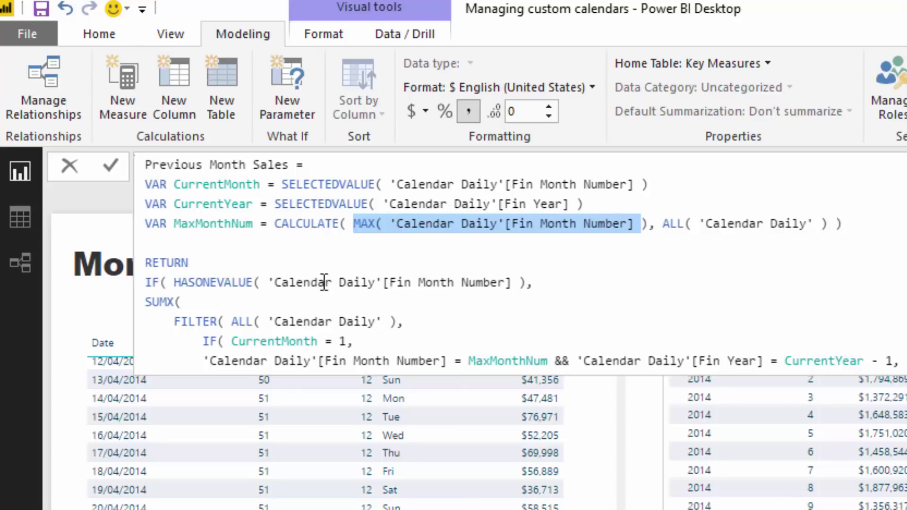
{"action": "left_click_drag", "start_coordinate": [577, 283], "coordinate": [81, 279]}
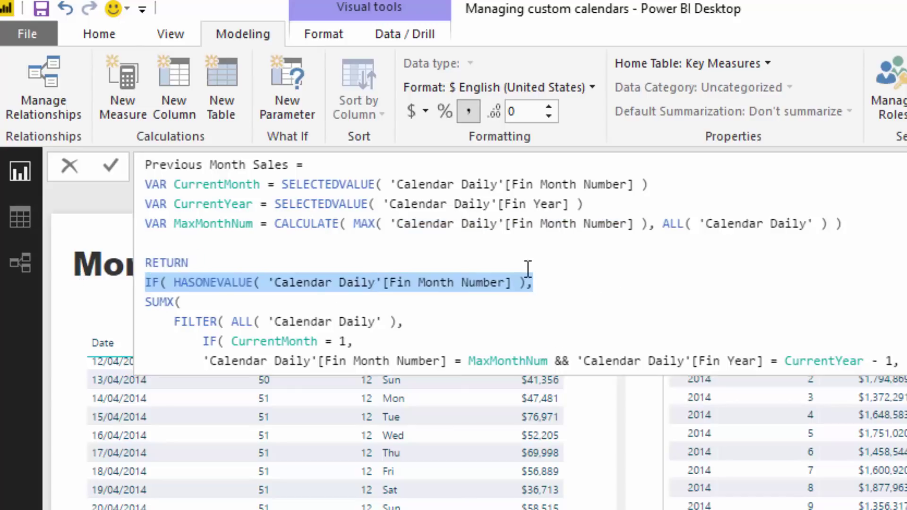
{"action": "scroll", "coordinate": [528, 269], "scroll_direction": "down", "scroll_amount": 1}
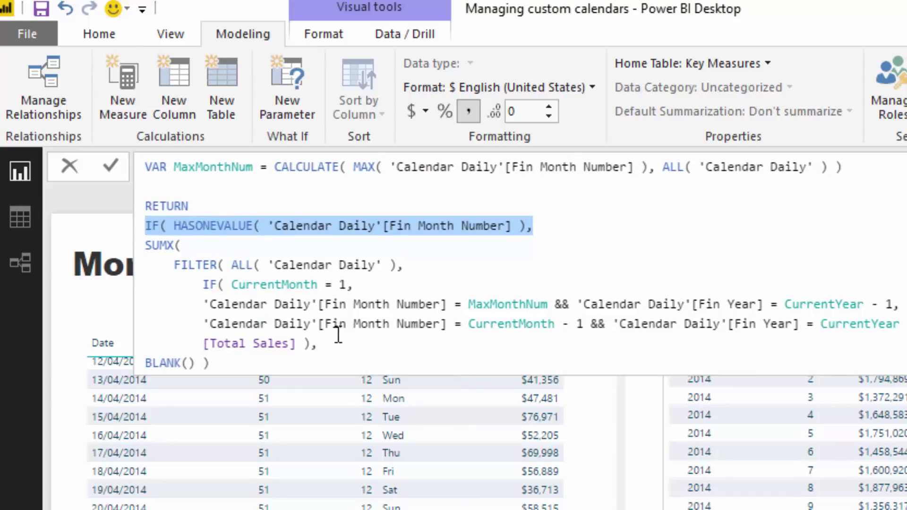
{"action": "left_click_drag", "start_coordinate": [317, 344], "coordinate": [104, 242]}
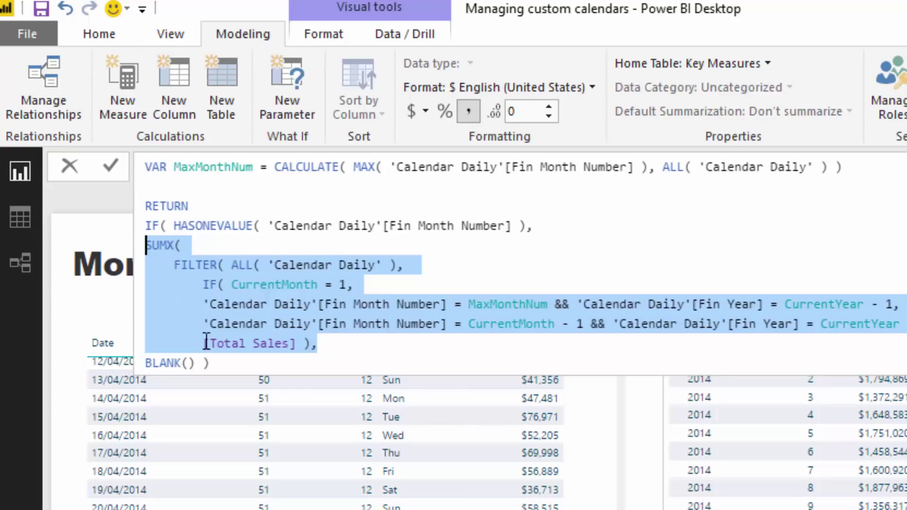
{"action": "left_click_drag", "start_coordinate": [205, 346], "coordinate": [303, 344]}
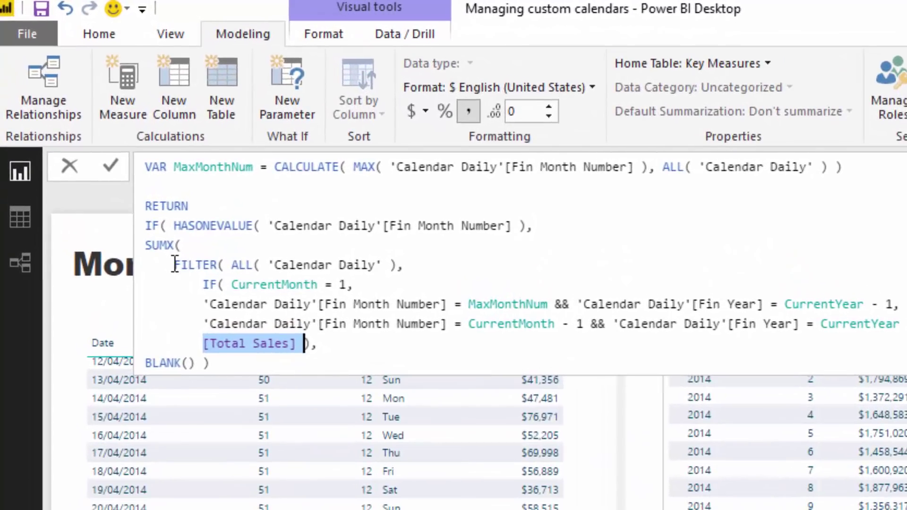
{"action": "left_click_drag", "start_coordinate": [175, 265], "coordinate": [355, 284]}
{"action": "left_click", "coordinate": [174, 284]}
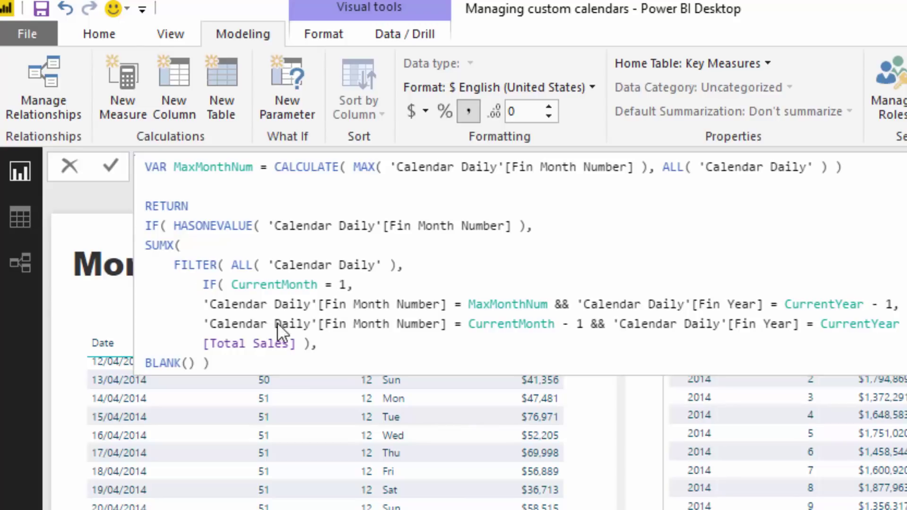
{"action": "left_click_drag", "start_coordinate": [203, 304], "coordinate": [899, 304]}
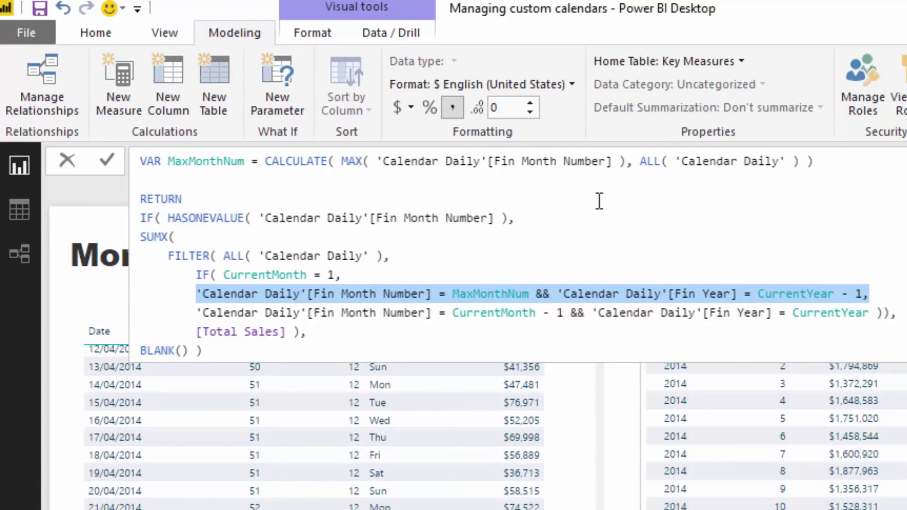
{"action": "left_click_drag", "start_coordinate": [272, 163], "coordinate": [890, 176]}
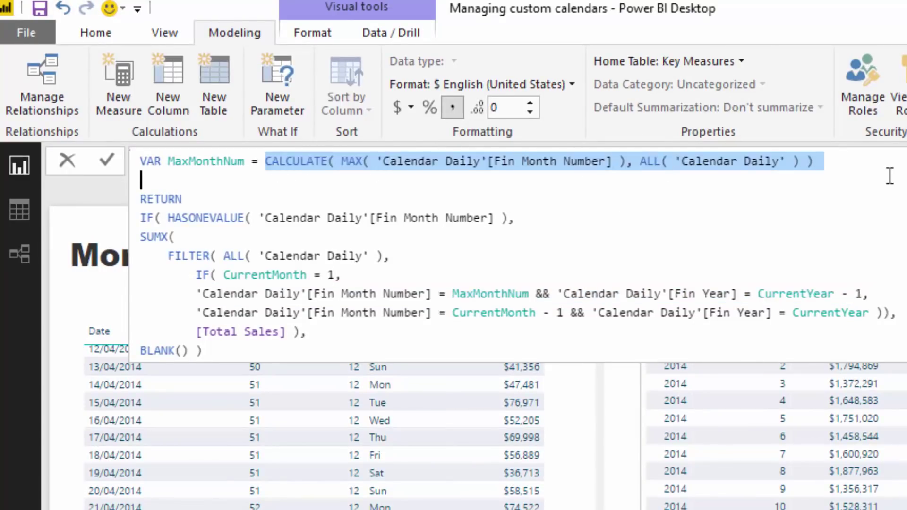
{"action": "left_click", "coordinate": [538, 212]}
{"action": "scroll", "coordinate": [591, 213], "scroll_direction": "up", "scroll_amount": 1}
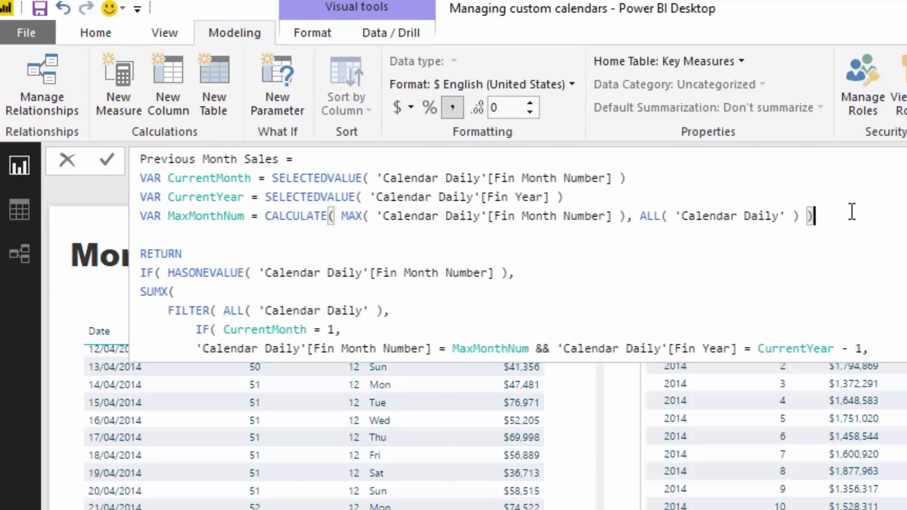
{"action": "left_click_drag", "start_coordinate": [812, 216], "coordinate": [265, 218]}
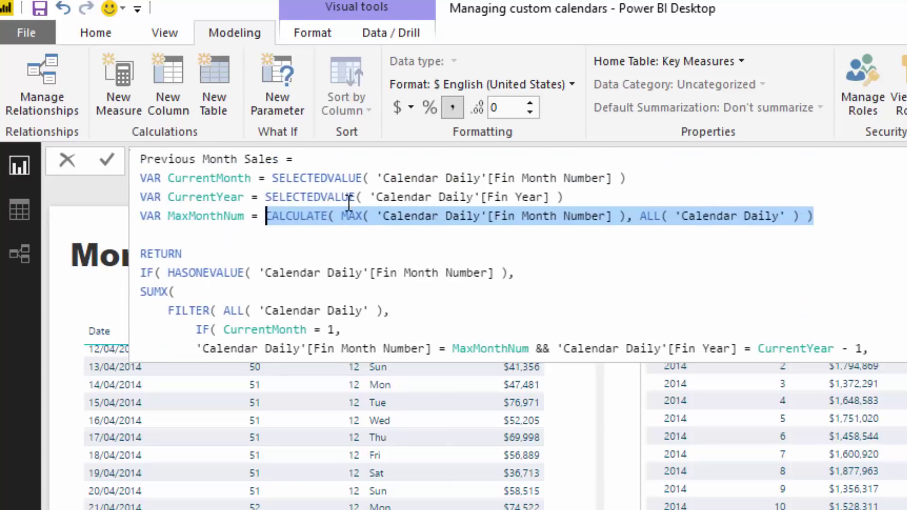
{"action": "scroll", "coordinate": [352, 231], "scroll_direction": "down", "scroll_amount": 1}
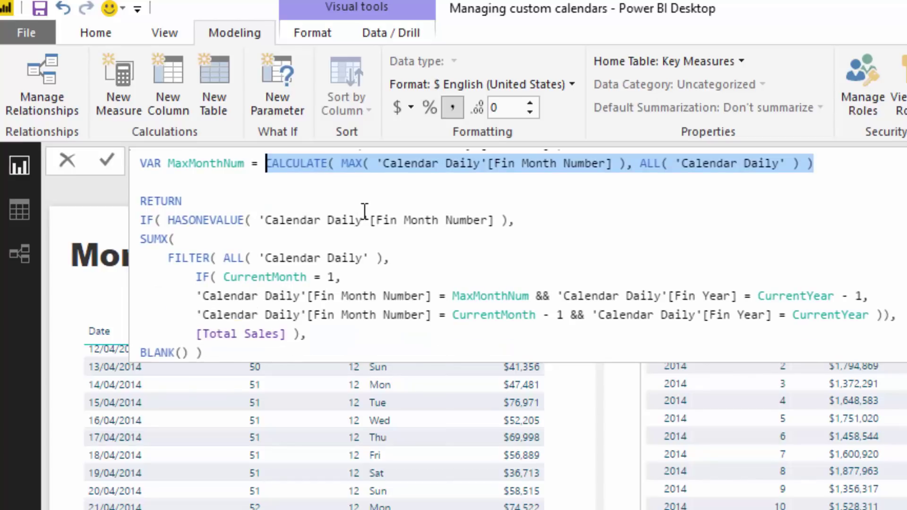
{"action": "scroll", "coordinate": [365, 211], "scroll_direction": "up", "scroll_amount": 1}
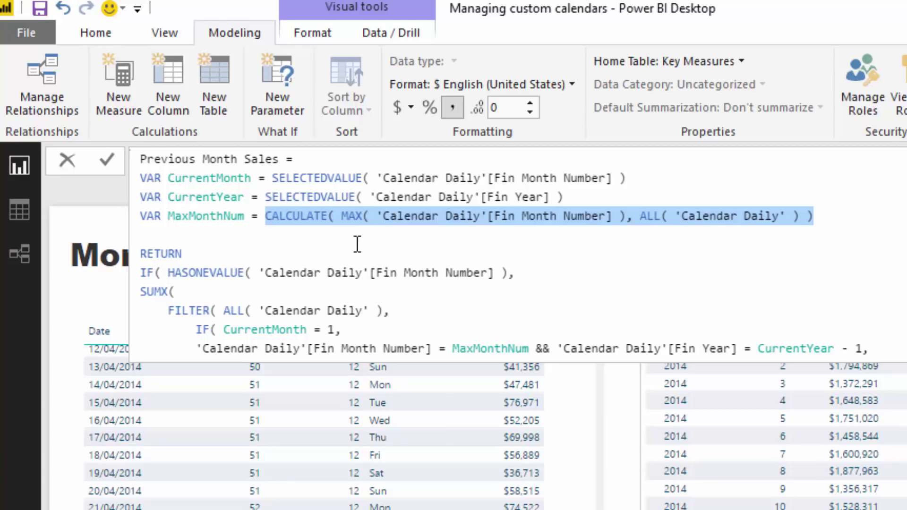
{"action": "scroll", "coordinate": [491, 298], "scroll_direction": "down", "scroll_amount": 1}
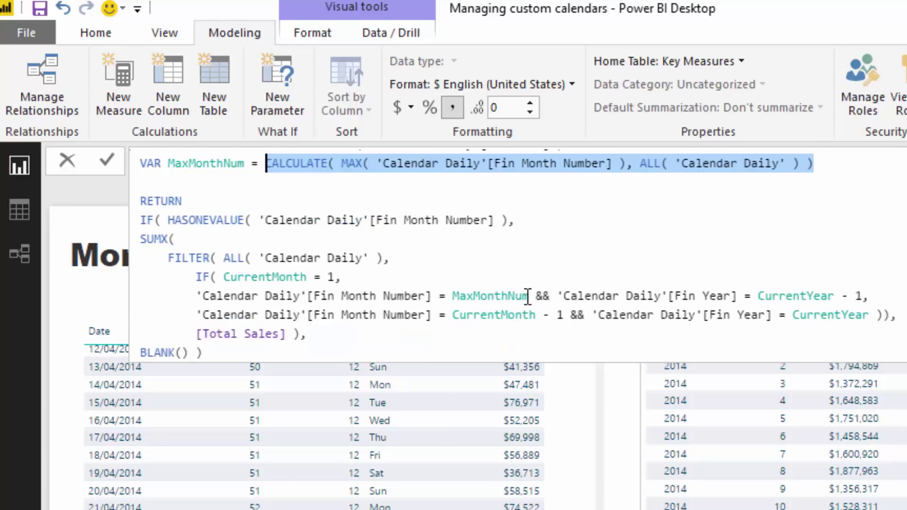
{"action": "left_click_drag", "start_coordinate": [522, 295], "coordinate": [466, 296]}
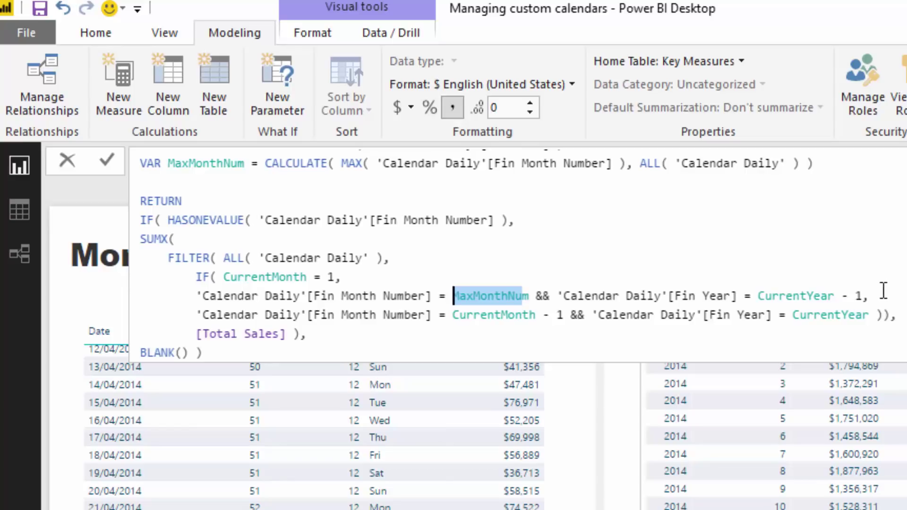
{"action": "left_click_drag", "start_coordinate": [869, 295], "coordinate": [759, 297]}
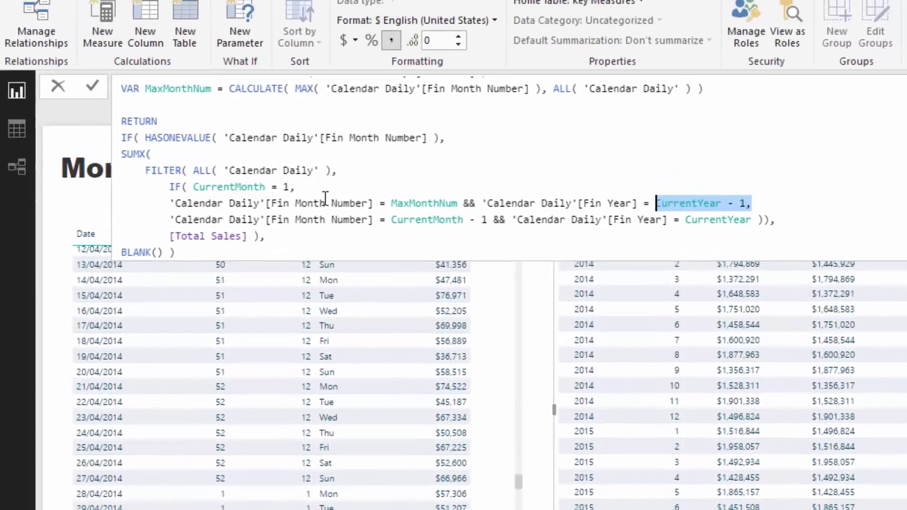
{"action": "left_click", "coordinate": [169, 220]}
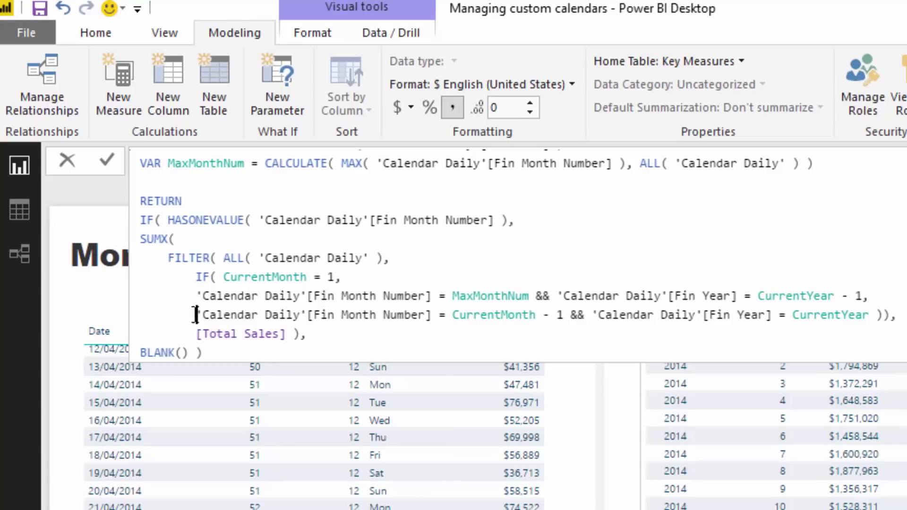
{"action": "left_click_drag", "start_coordinate": [196, 314], "coordinate": [896, 307]}
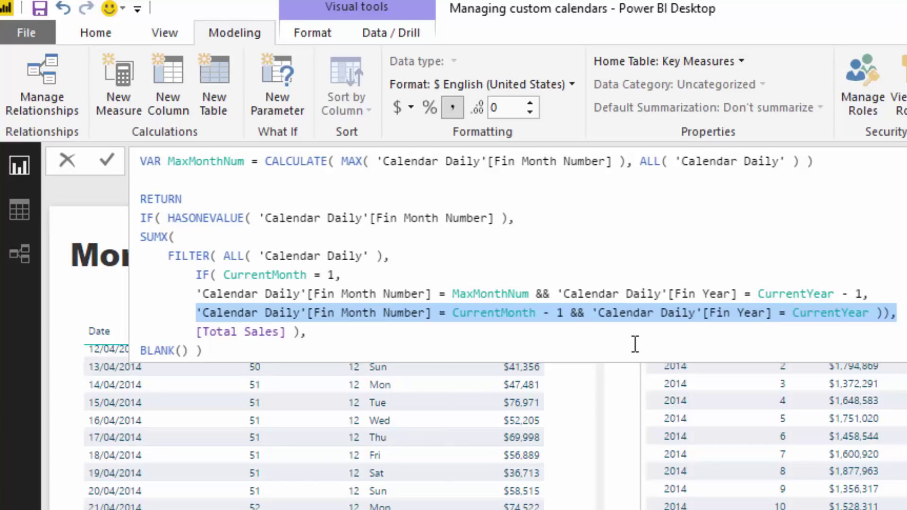
{"action": "scroll", "coordinate": [635, 344], "scroll_direction": "up", "scroll_amount": 1}
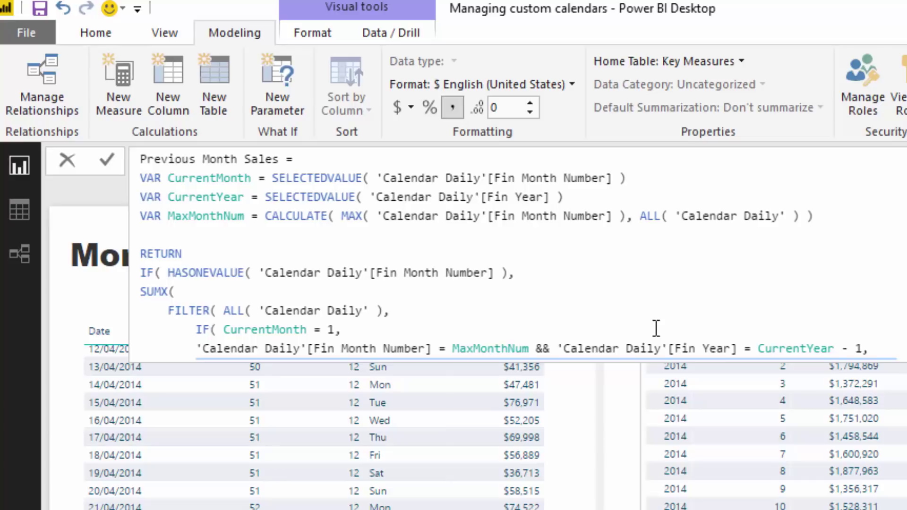
{"action": "scroll", "coordinate": [656, 328], "scroll_direction": "down", "scroll_amount": 1}
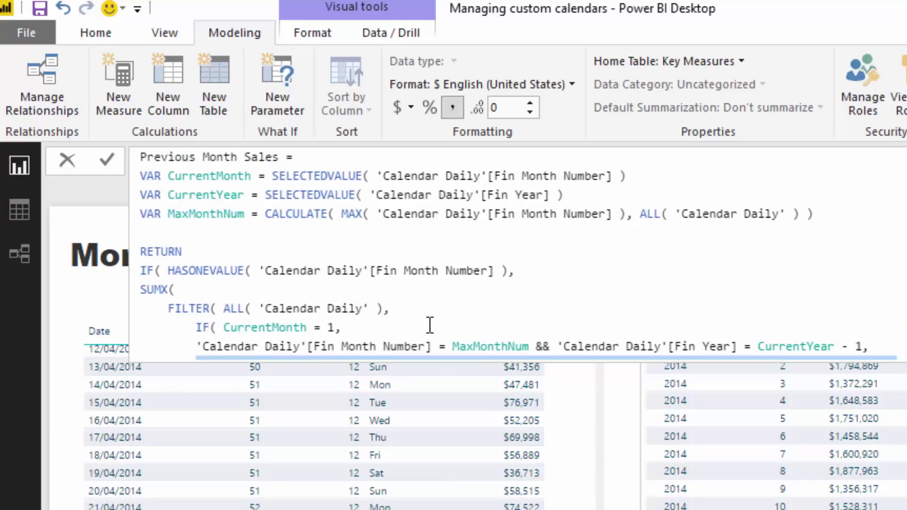
{"action": "scroll", "coordinate": [430, 323], "scroll_direction": "up", "scroll_amount": 1}
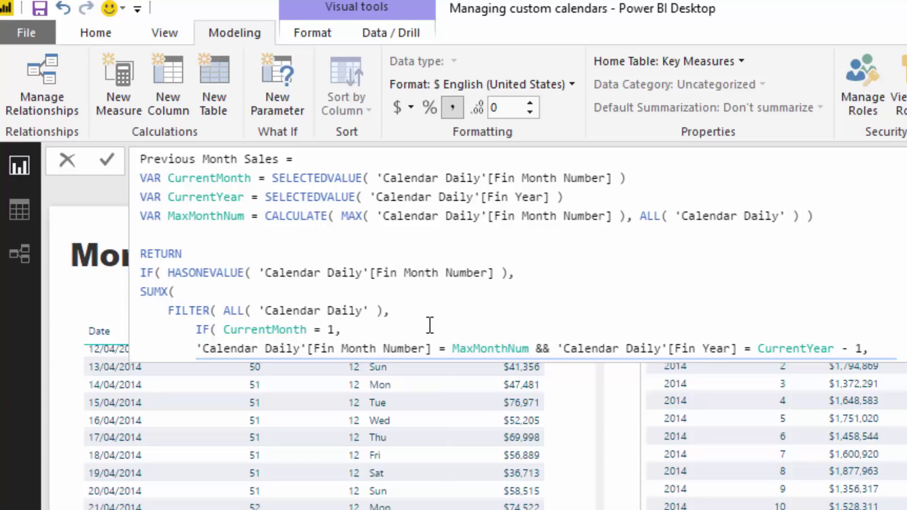
{"action": "scroll", "coordinate": [429, 324], "scroll_direction": "down", "scroll_amount": 1}
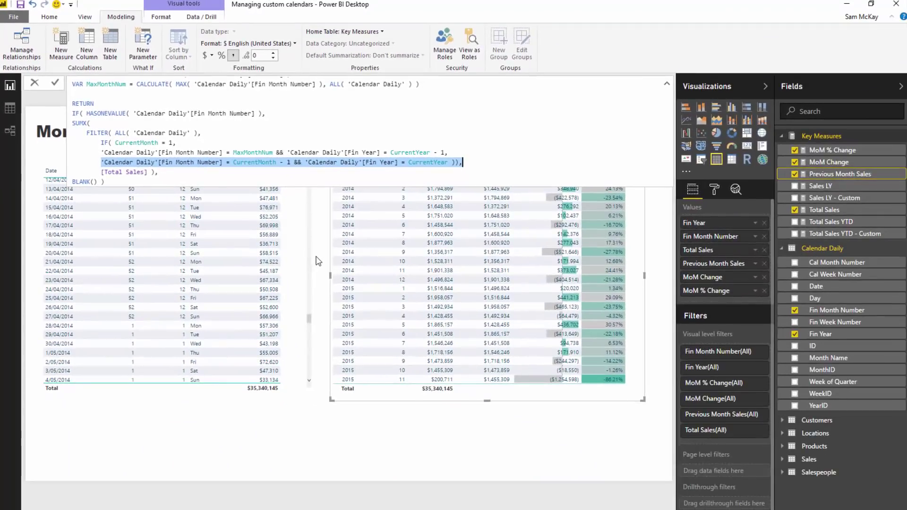
Leave the formula bar unchanged and select the month-on-month change table visual
{"action": "left_click", "coordinate": [614, 506]}
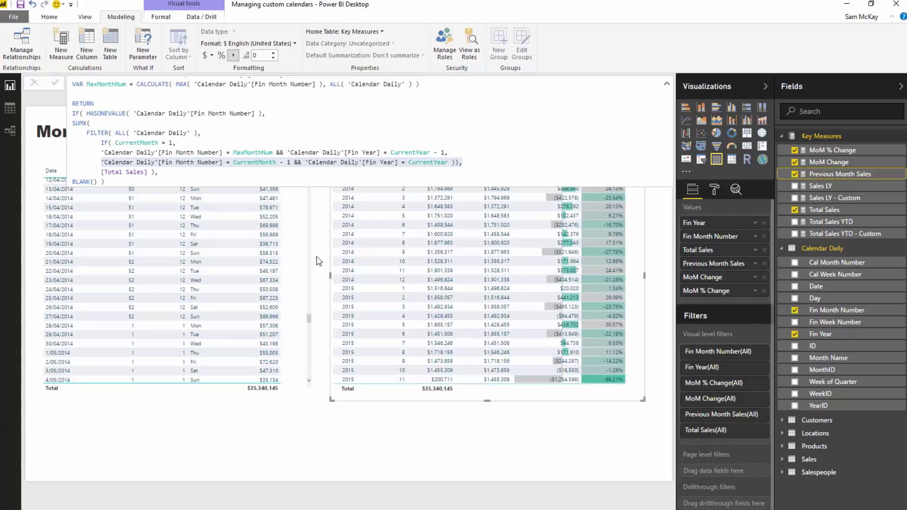
{"action": "left_click", "coordinate": [589, 438]}
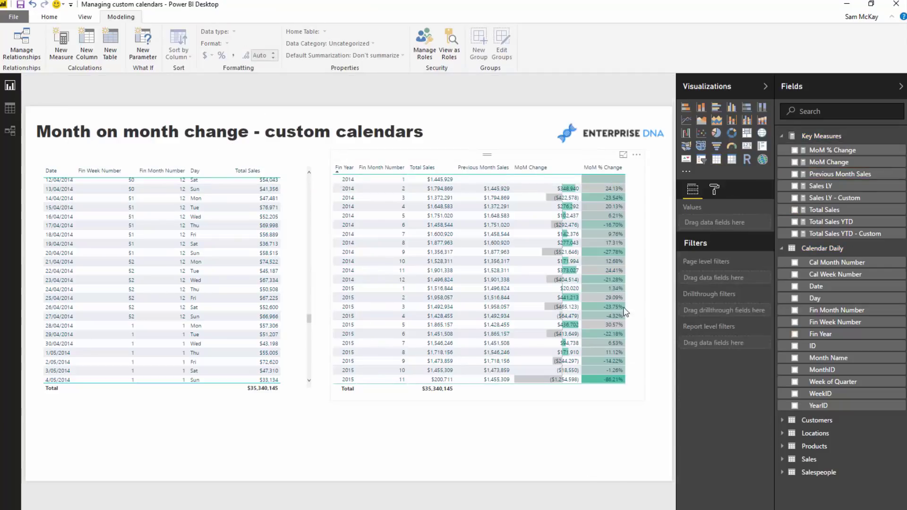
{"action": "left_click", "coordinate": [462, 155]}
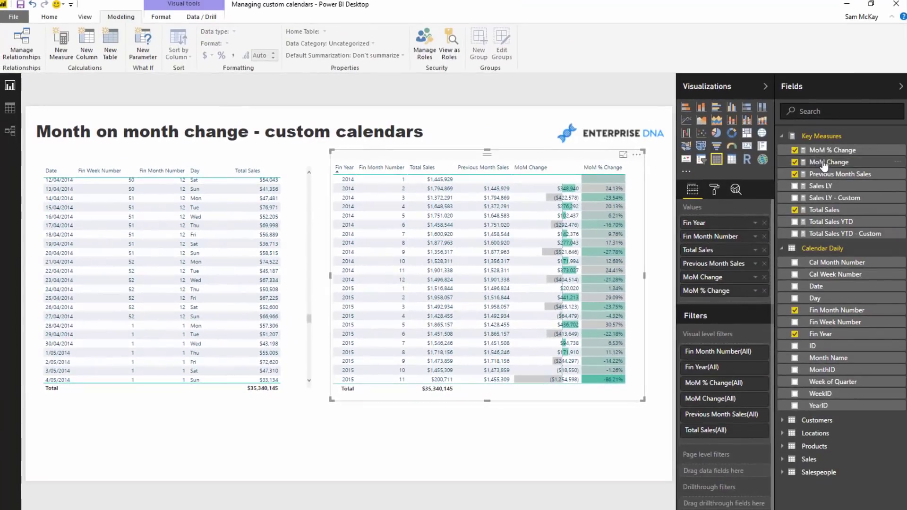
Show the MoM Change formula, marking [Total Sales], the subtracted [Previous Month Sales] and the ISBLANK check
{"action": "left_click", "coordinate": [824, 162]}
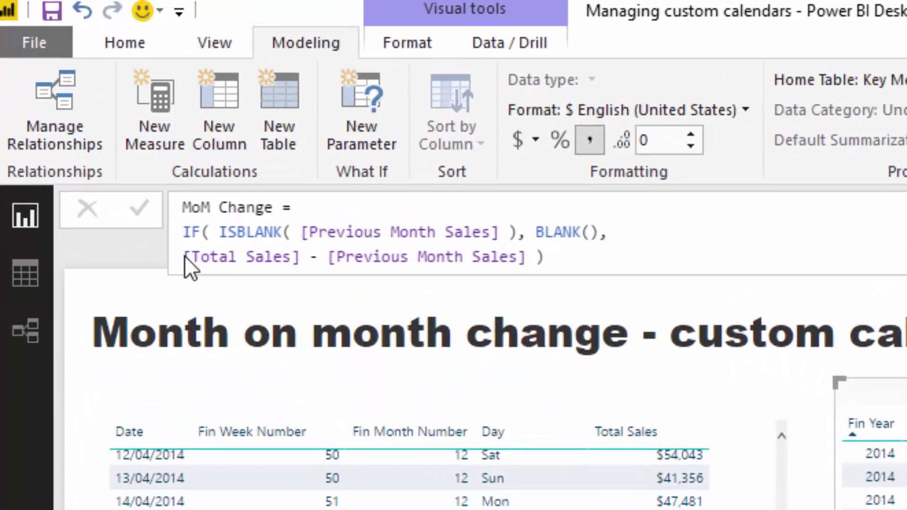
{"action": "left_click_drag", "start_coordinate": [154, 216], "coordinate": [271, 217]}
{"action": "left_click", "coordinate": [330, 259]}
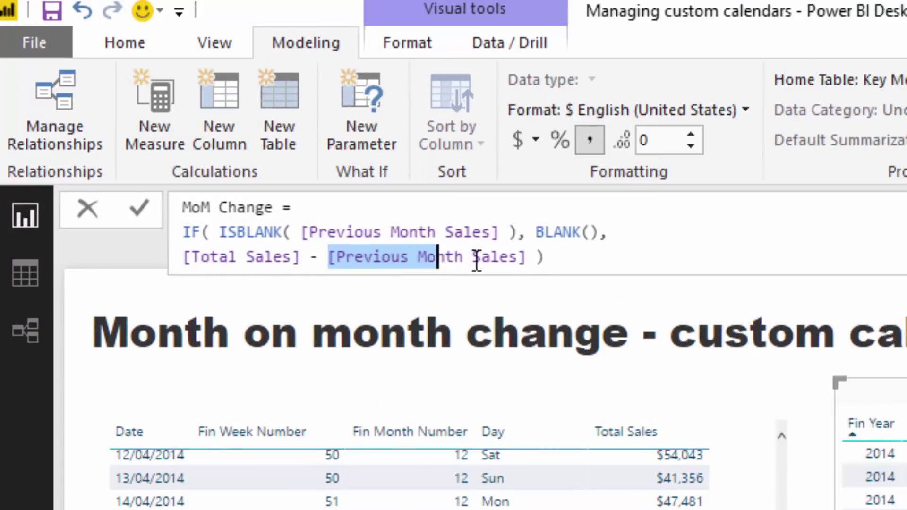
{"action": "left_click_drag", "start_coordinate": [476, 262], "coordinate": [536, 257]}
{"action": "left_click", "coordinate": [639, 235]}
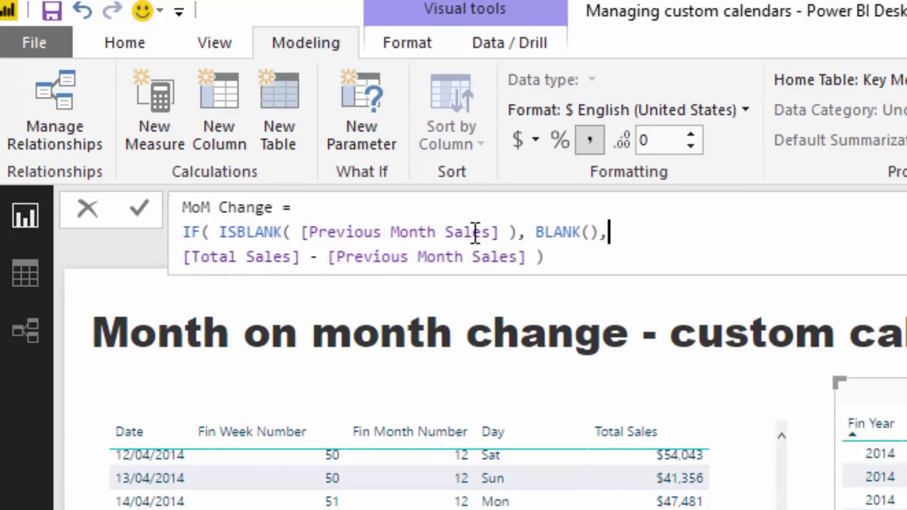
{"action": "left_click_drag", "start_coordinate": [573, 233], "coordinate": [101, 237]}
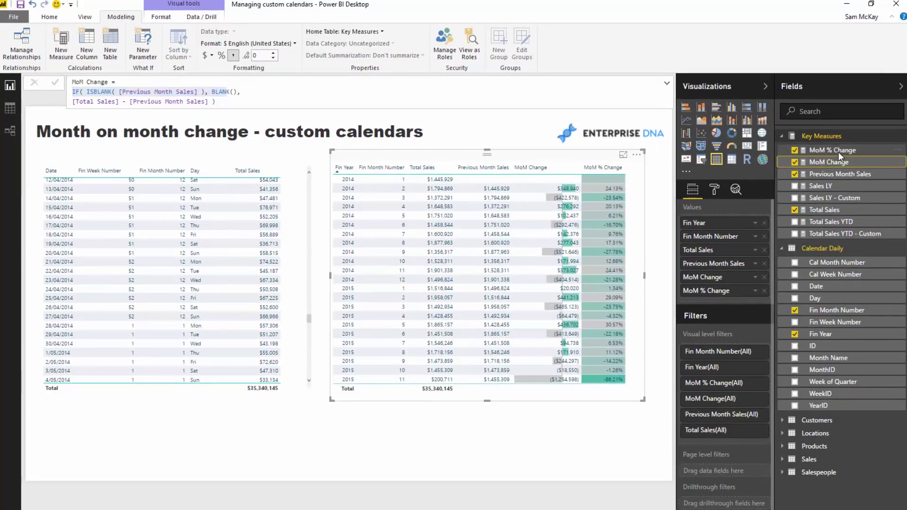
Show MoM % Change and highlight its DIVIDE([MoM Change], [Previous Month Sales], 0) expression
{"action": "left_click", "coordinate": [832, 151]}
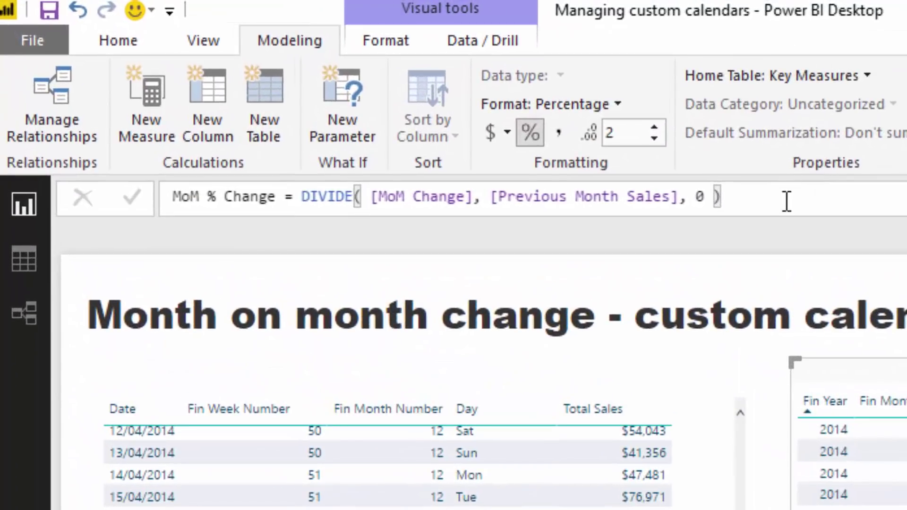
{"action": "left_click_drag", "start_coordinate": [357, 97], "coordinate": [147, 98]}
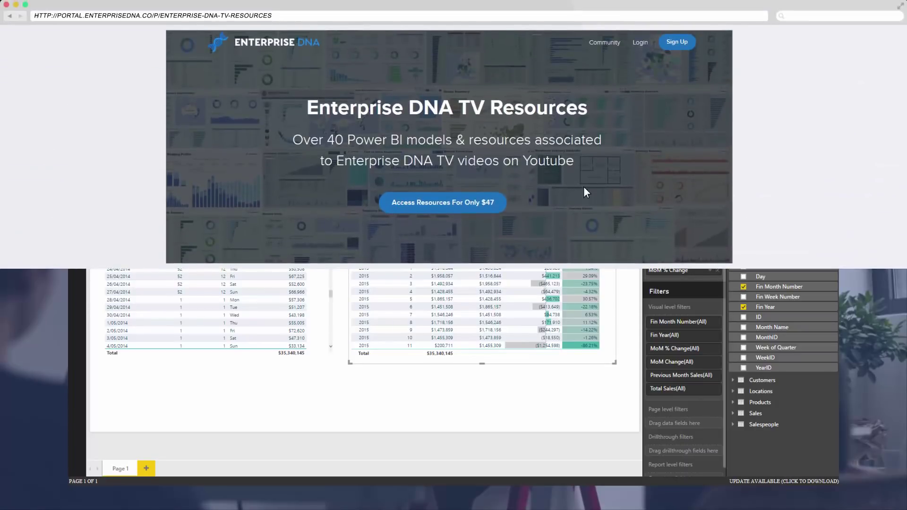
Choose the Access Resources For Only $47 option for Enterprise DNA TV Resources
{"action": "left_click", "coordinate": [476, 208]}
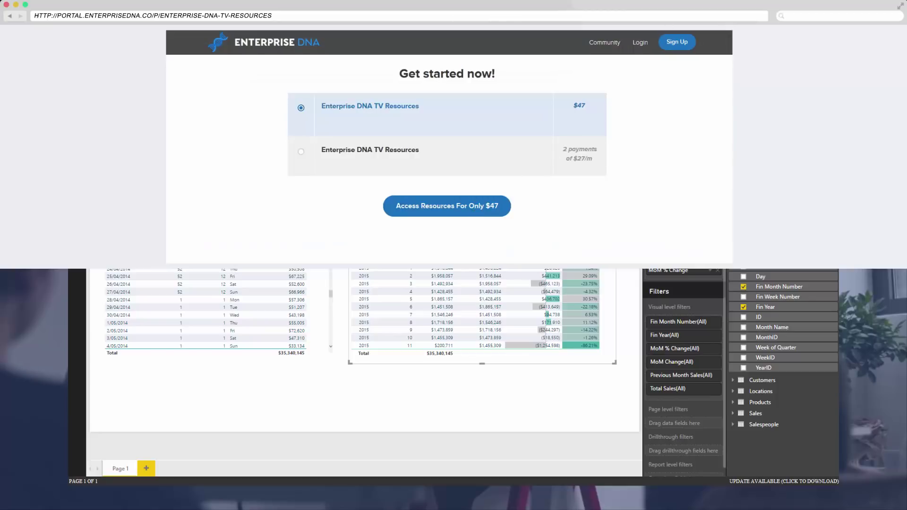